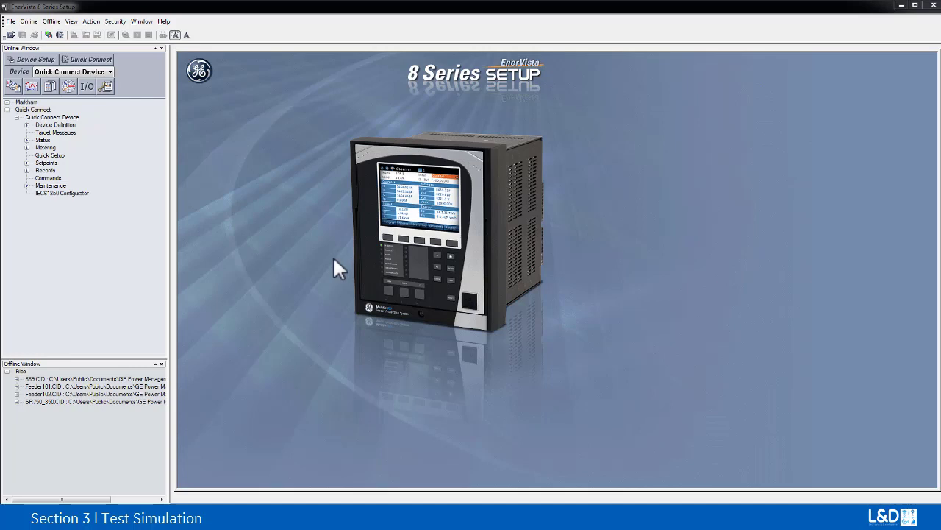
- Expand Setpoints > Testing > Simulation in the device tree to reveal Setup, Pre-Fault, Fault and Post-Fault
click(46, 163)
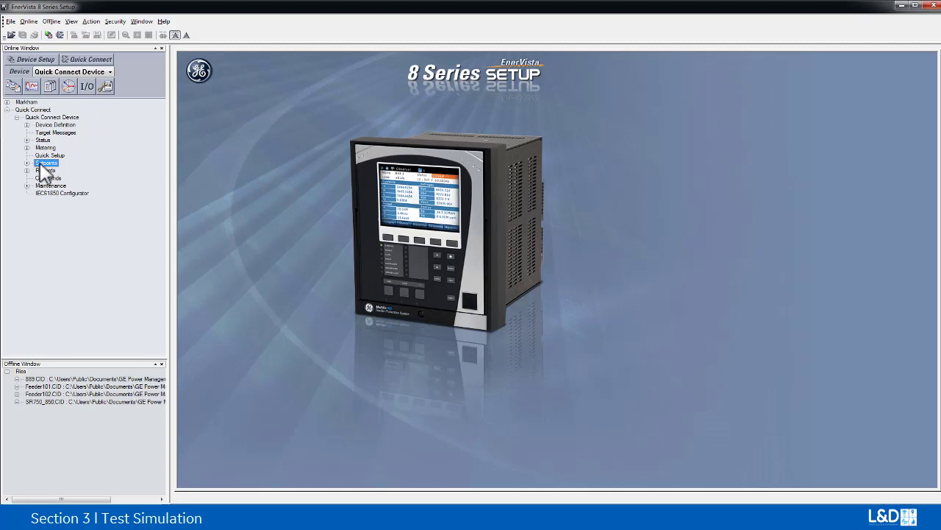
double_click(42, 164)
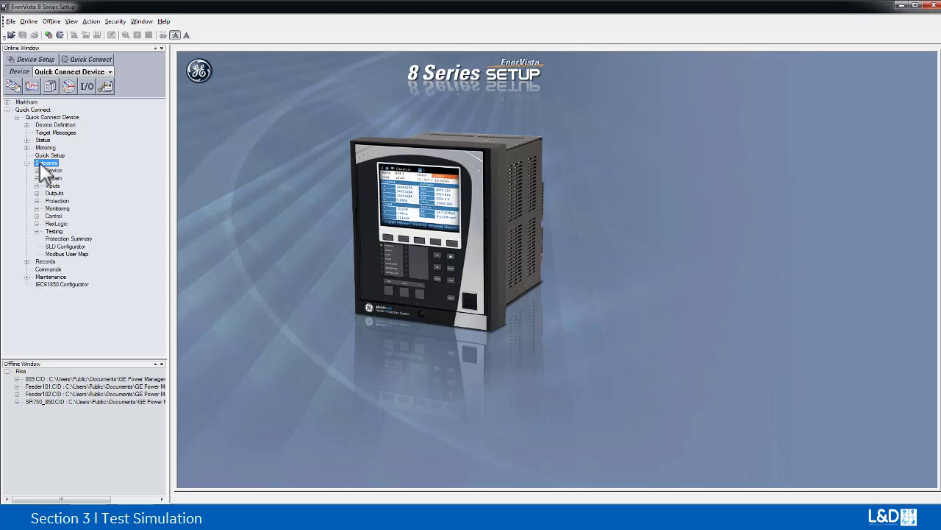
double_click(53, 231)
double_click(67, 239)
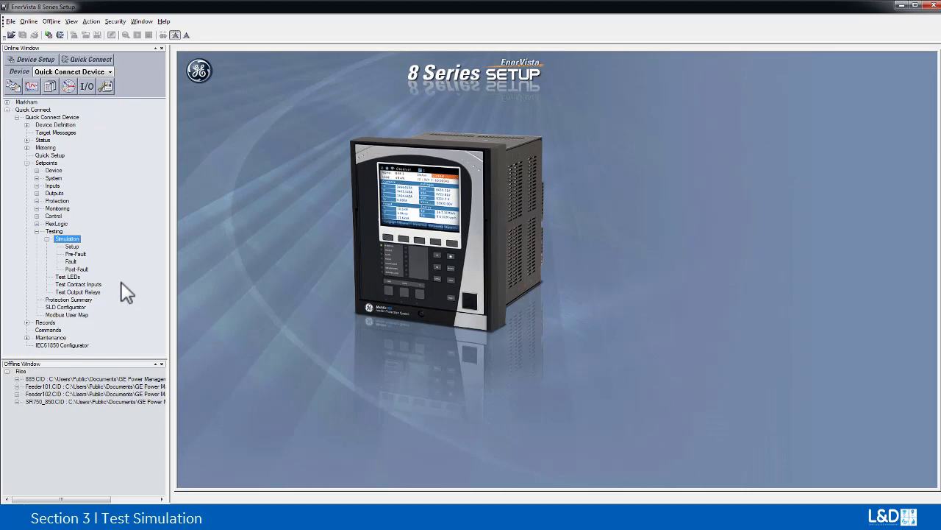
- Open Simulation Setup, move it up-right, and set Simulation State to Prefault State
double_click(72, 247)
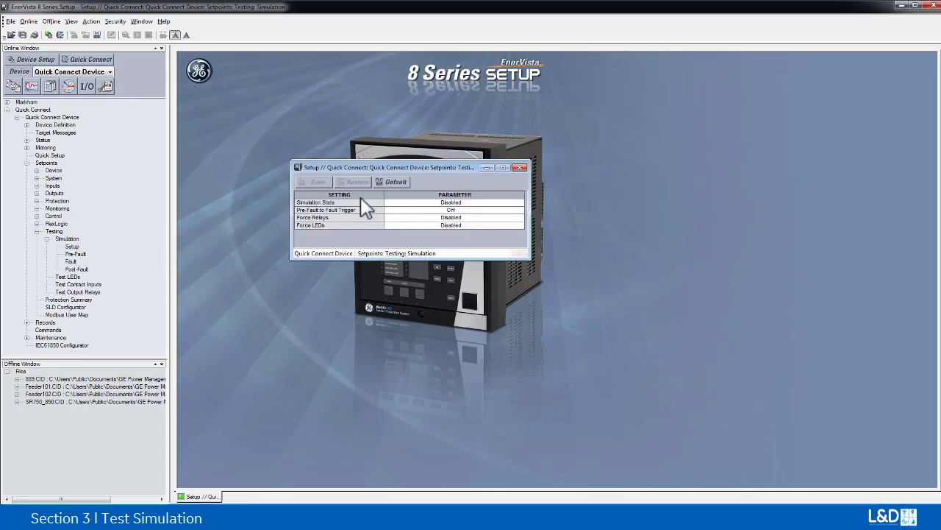
drag(447, 167, 616, 102)
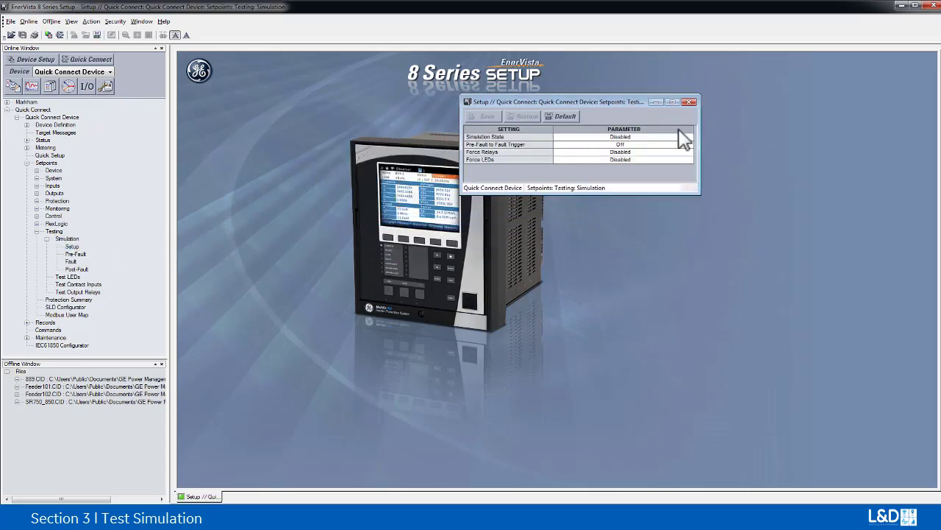
click(690, 138)
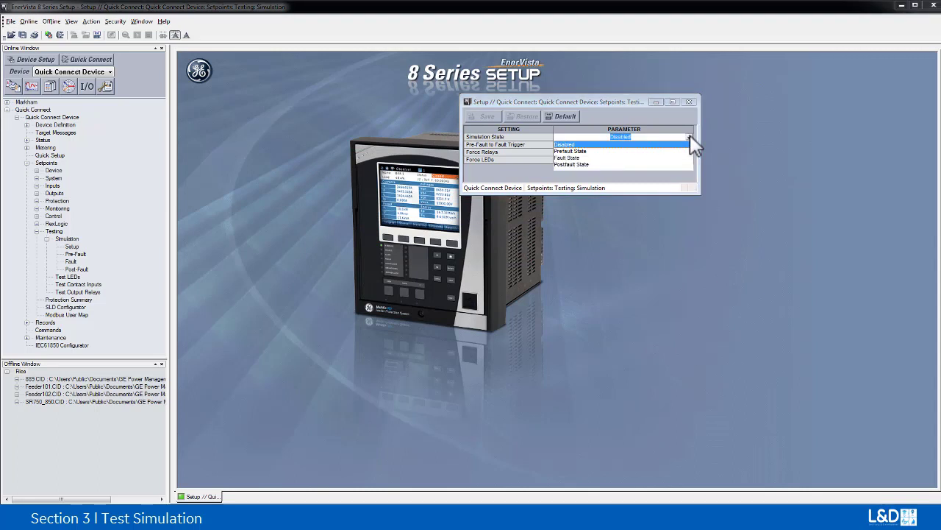
click(592, 152)
drag(582, 108, 670, 98)
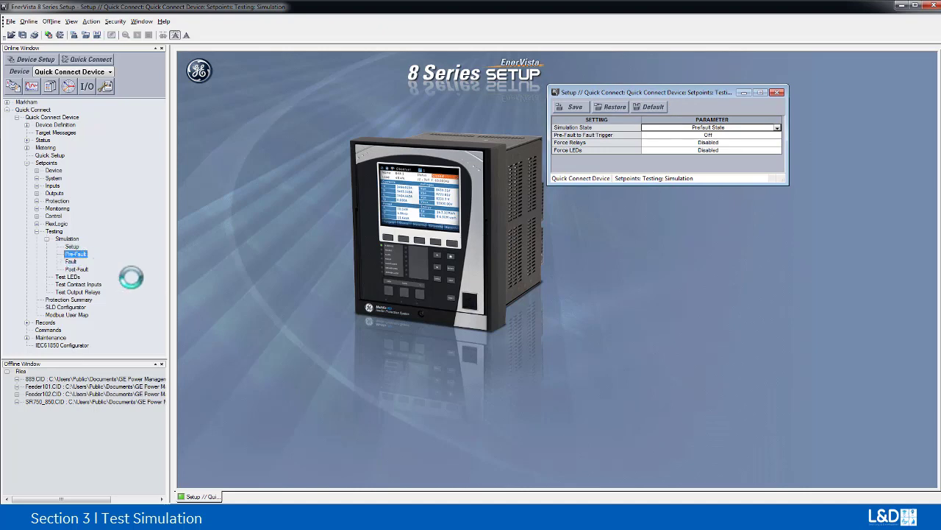
- Place the Pre-Fault window below Setup and inspect its J2 voltage and angle values
drag(355, 179, 593, 199)
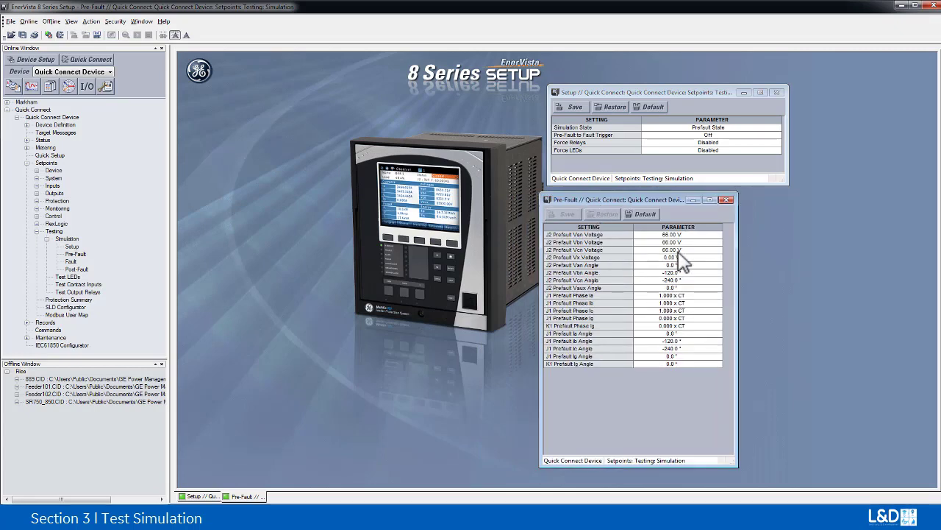
click(695, 236)
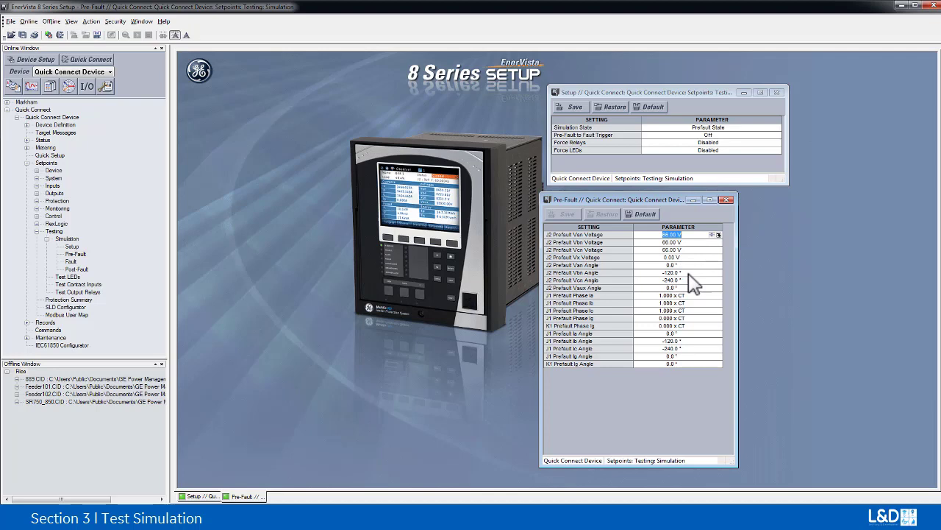
click(689, 273)
- Open the Fault values (Phase Ia 2.000 x CT) beside Pre-Fault, leaving the trigger Off
click(71, 261)
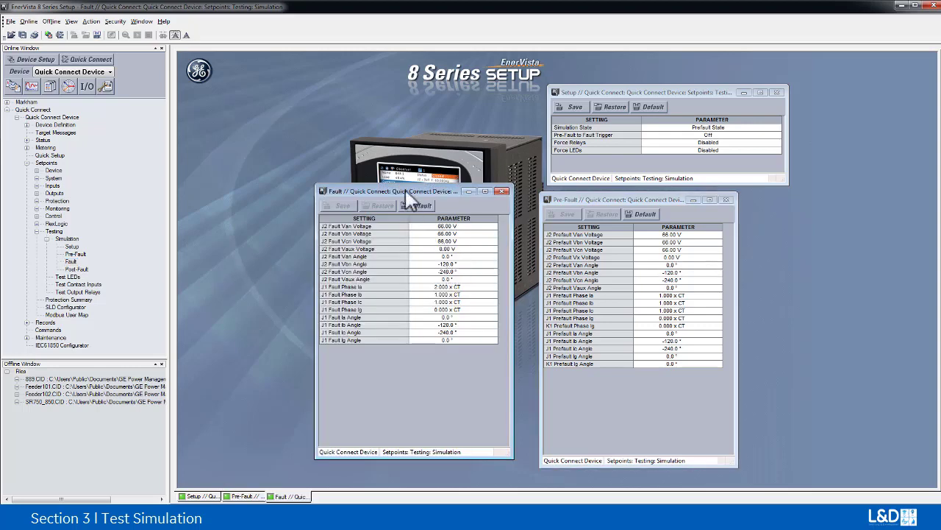
drag(408, 193, 833, 204)
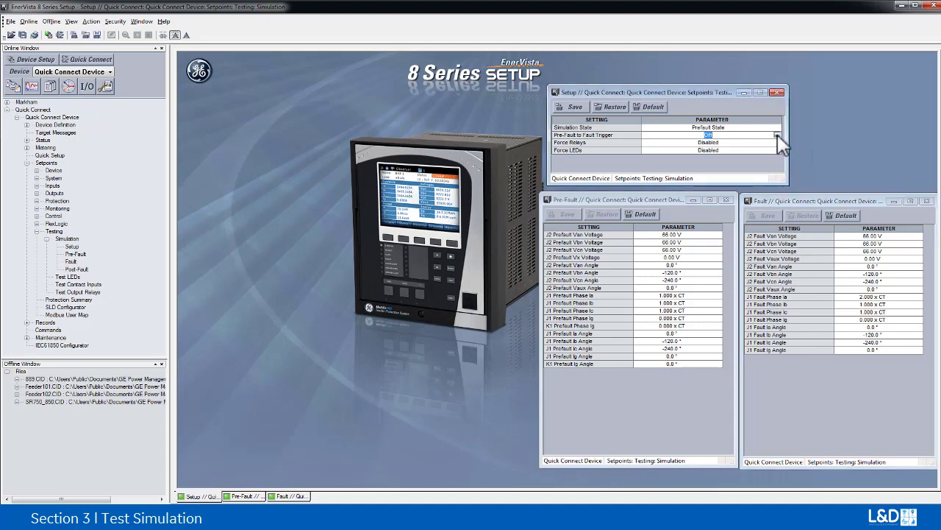
click(776, 136)
click(778, 137)
- Open the HMI Display on the left and save Prefault State so Ia, Ib, Ic read 1000 A
double_click(43, 140)
click(59, 261)
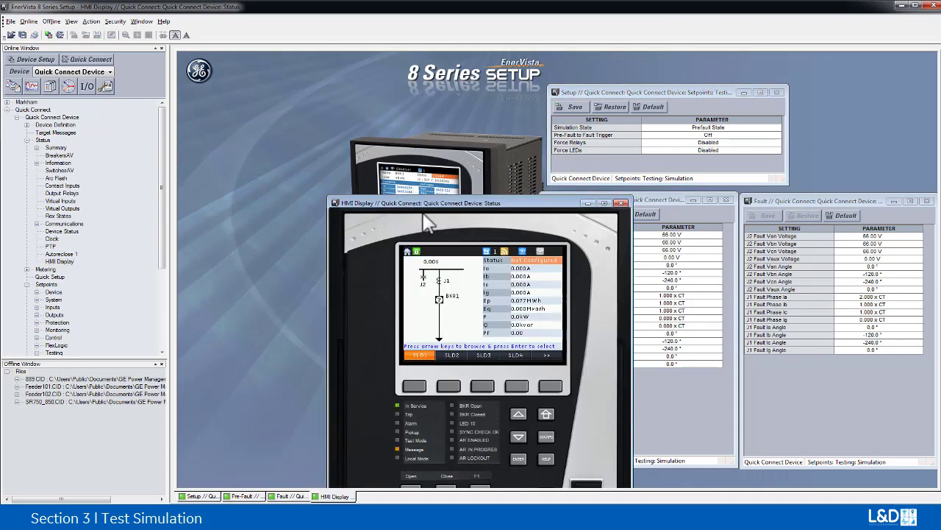
drag(429, 209, 294, 96)
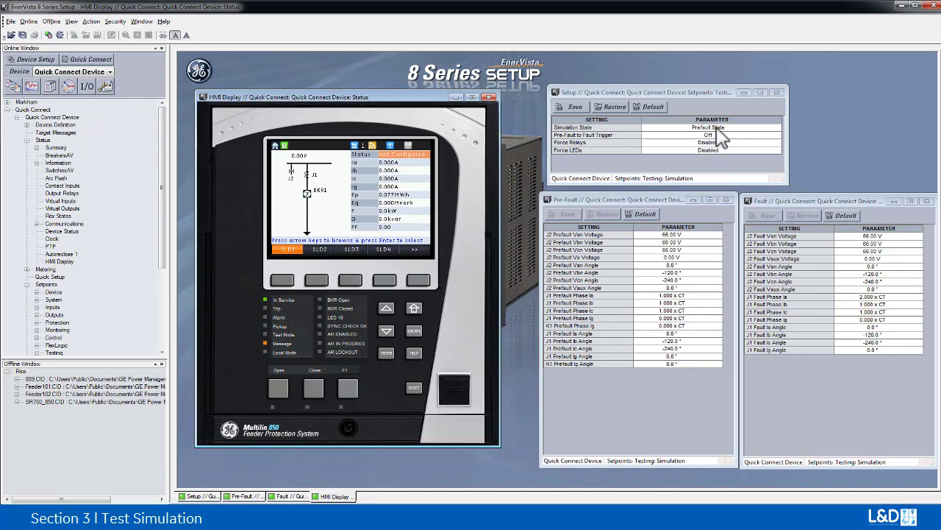
click(570, 106)
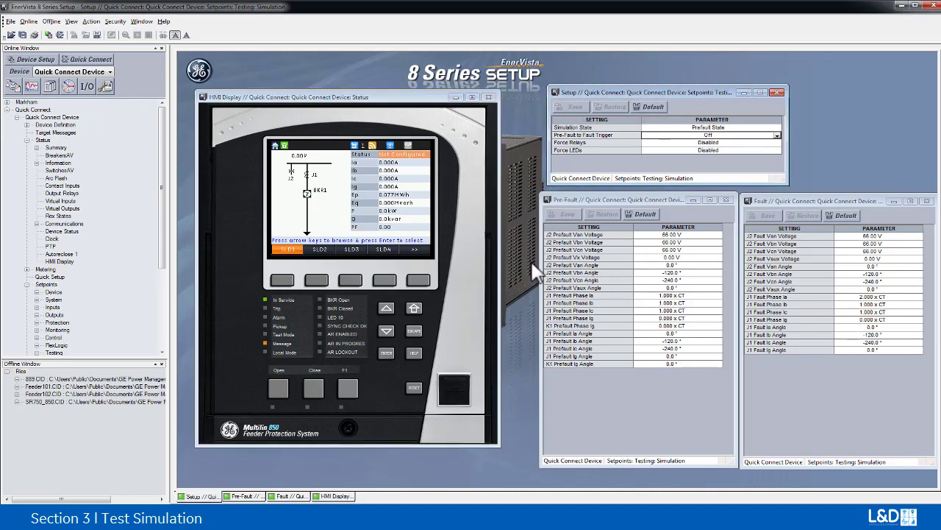
click(458, 249)
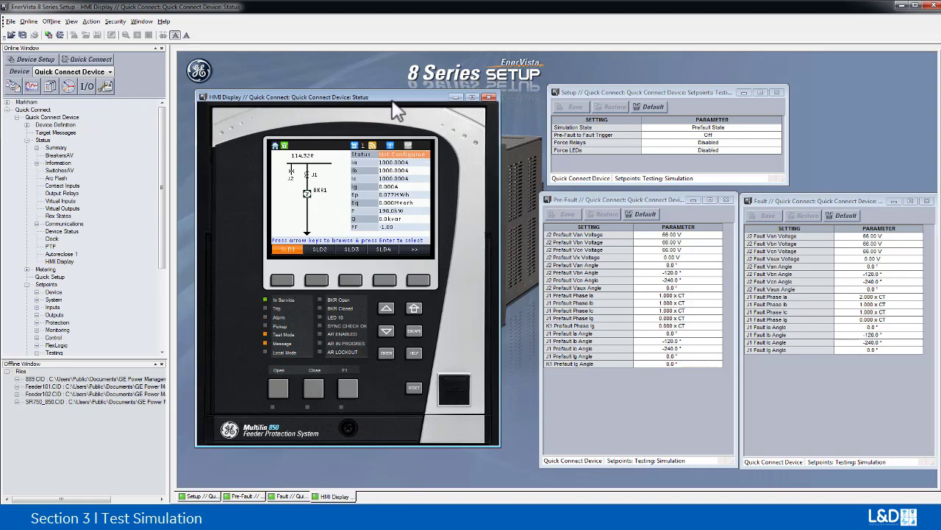
- Switch the Pre-Fault to Fault Trigger from Off to On in Simulation Setup
drag(389, 95, 382, 81)
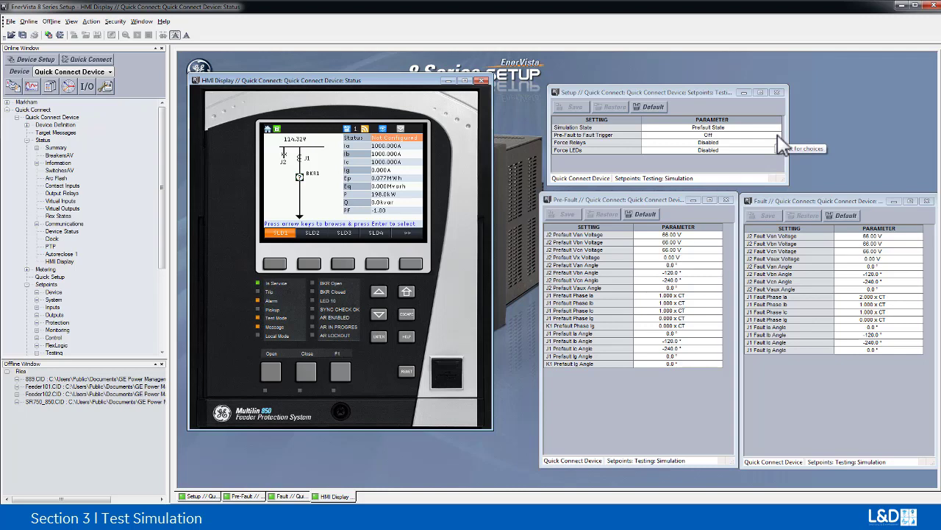
click(778, 137)
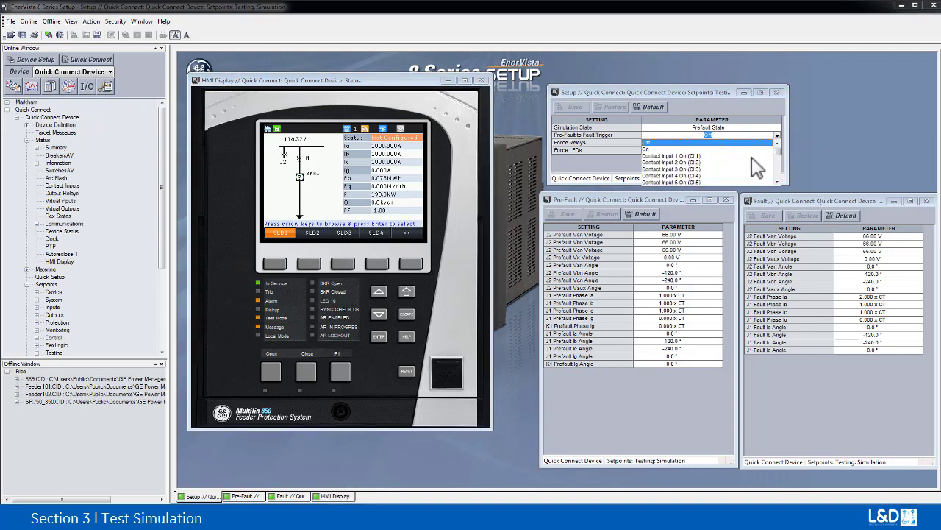
mouse_move(776, 146)
mouse_down()
mouse_move(777, 162)
mouse_move(777, 150)
mouse_up()
key(Down)
key(Return)
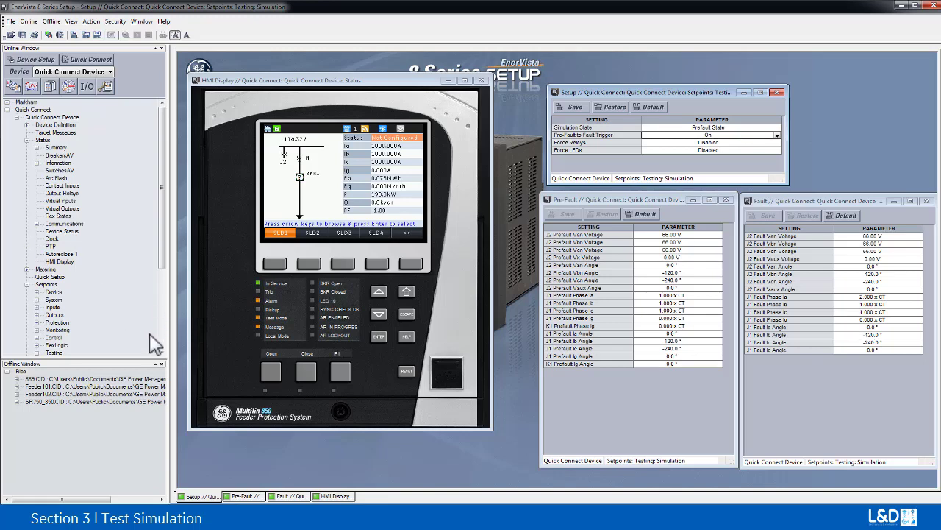
scroll(150, 314, down, 5)
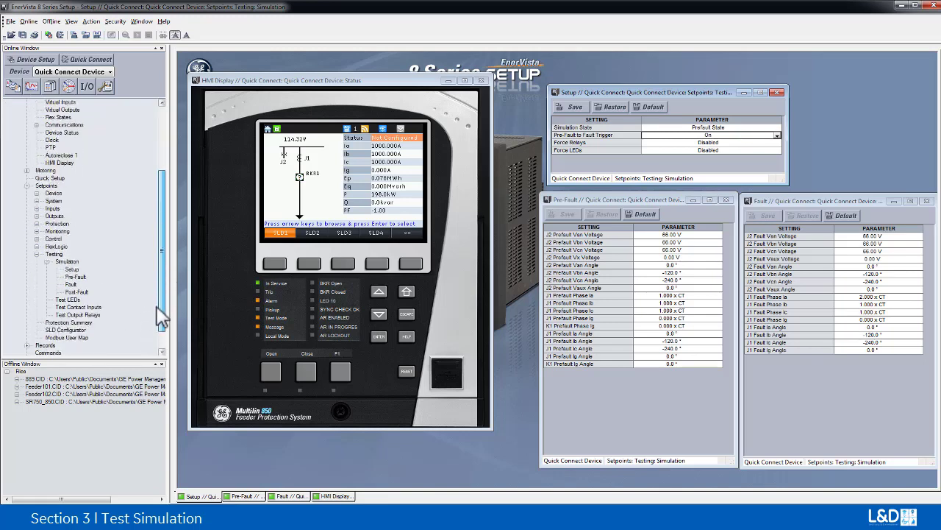
- Open the Post-Fault values (0.00 V, 0.000 x CT) and place them at lower right below the Fault values
click(79, 278)
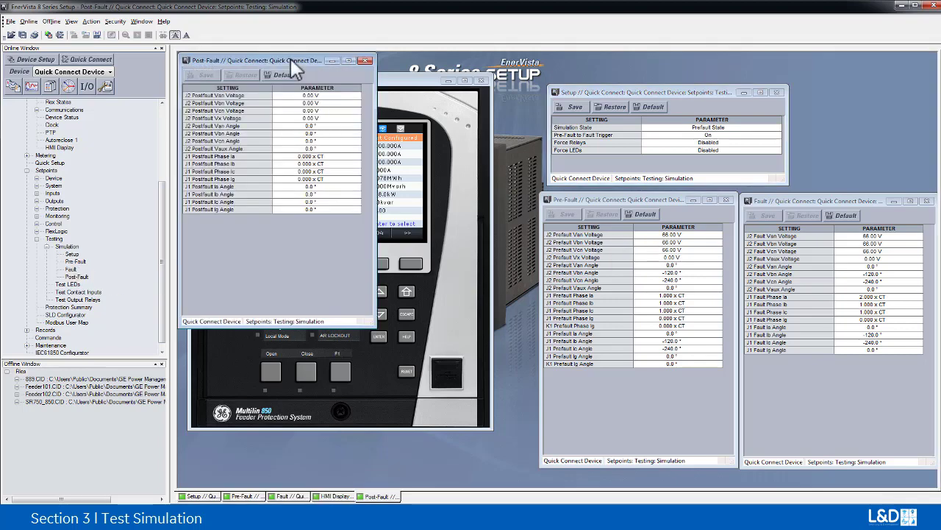
drag(291, 59, 676, 230)
drag(596, 229, 850, 294)
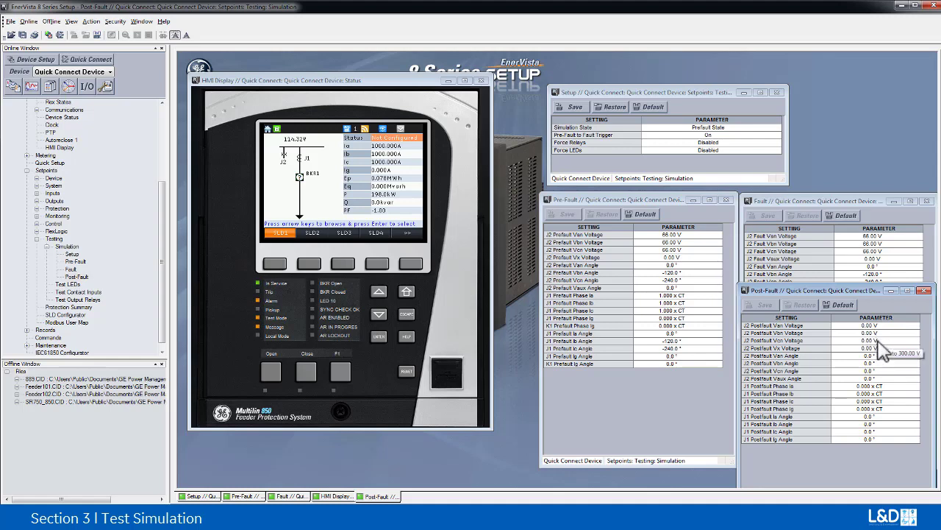
mouse_move(887, 349)
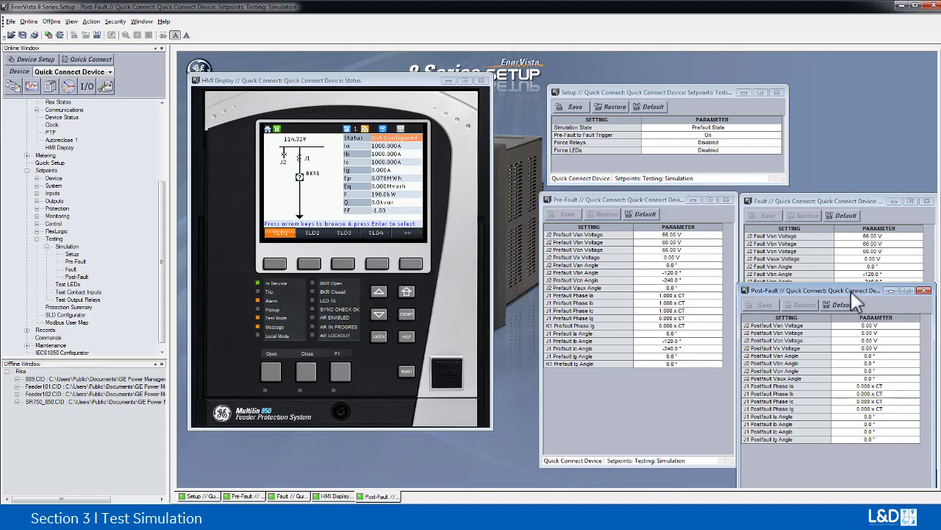
drag(851, 292, 861, 368)
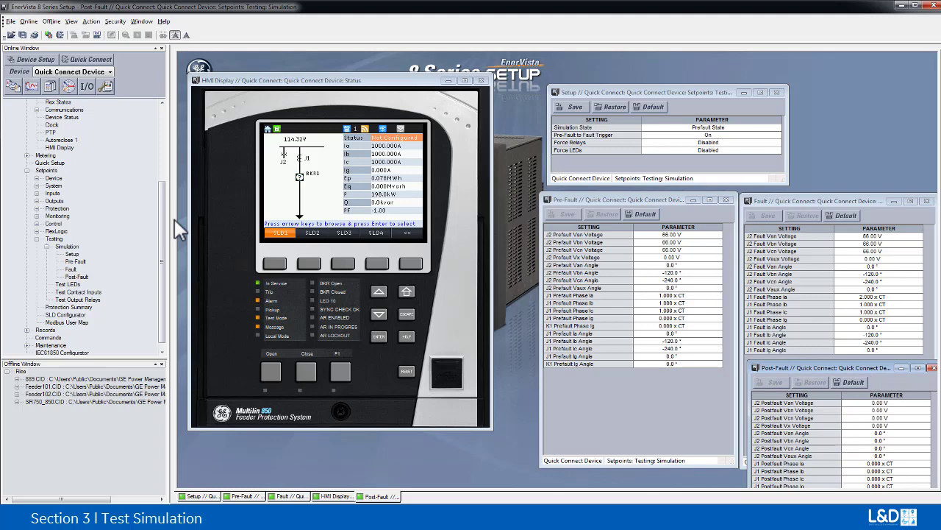
double_click(59, 209)
double_click(65, 217)
double_click(75, 225)
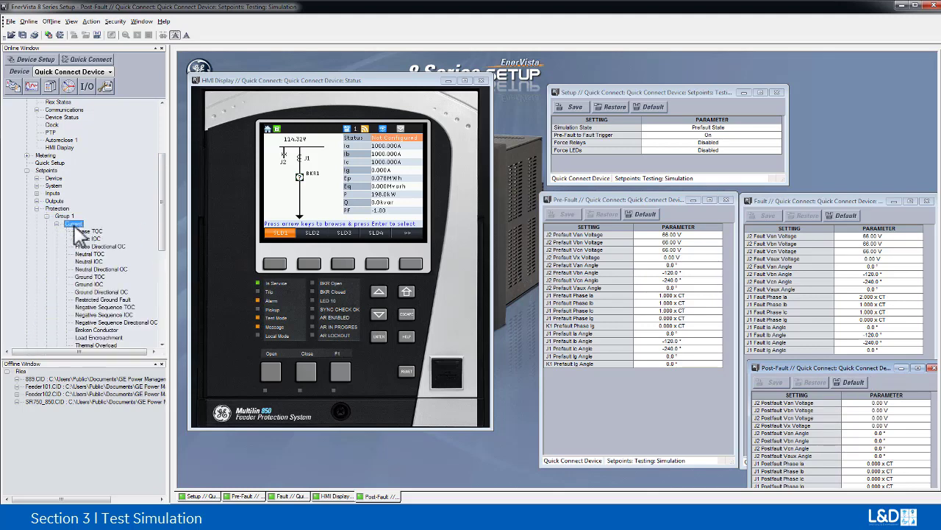
double_click(87, 239)
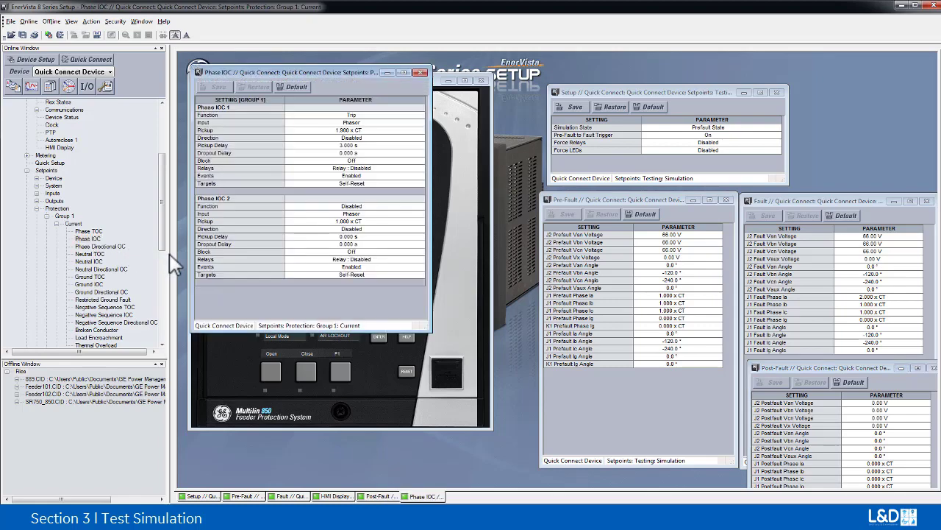
drag(289, 72, 292, 78)
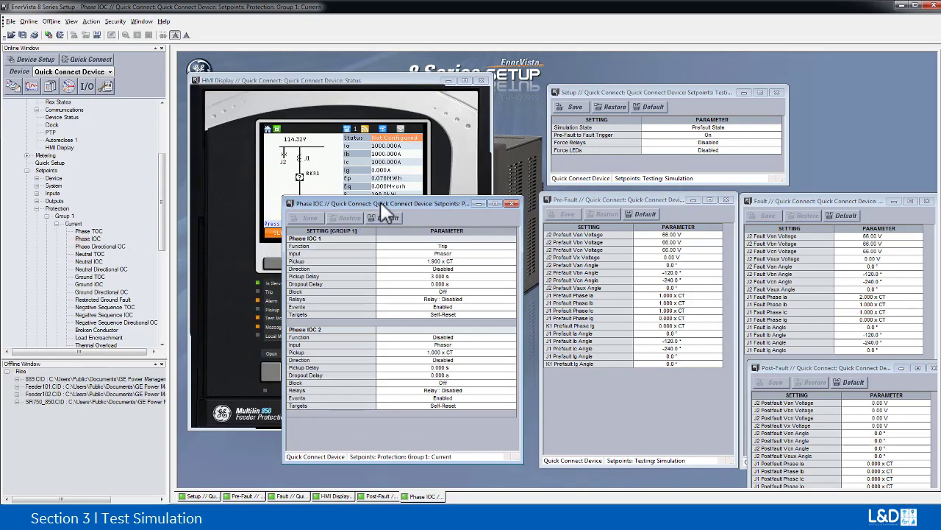
drag(380, 202, 548, 280)
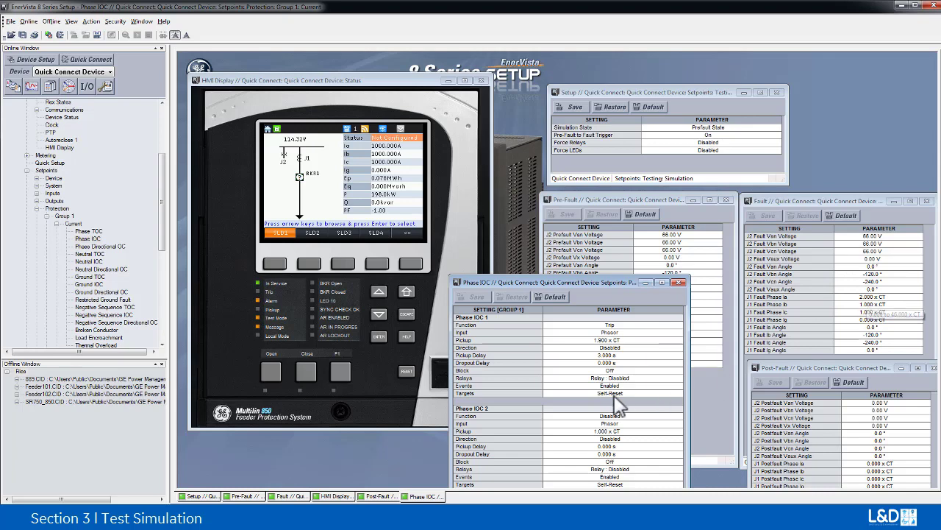
drag(567, 280, 581, 232)
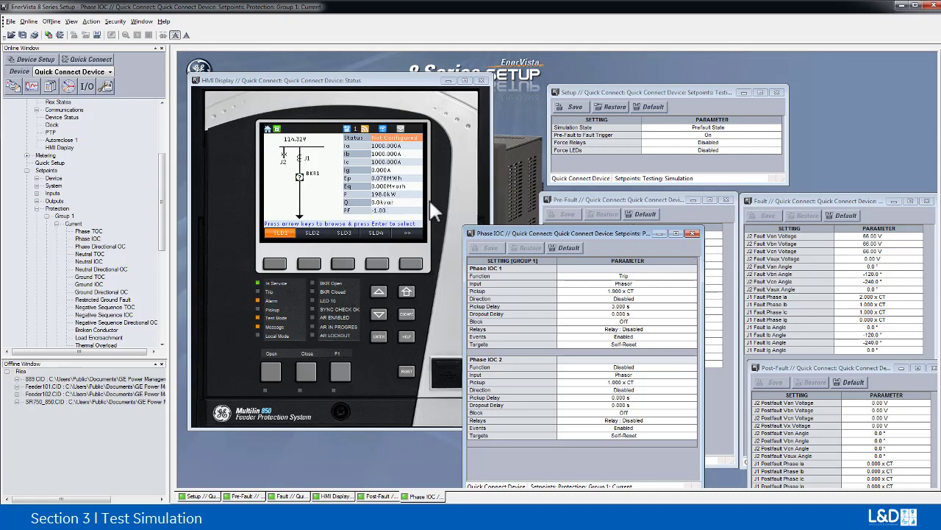
click(693, 234)
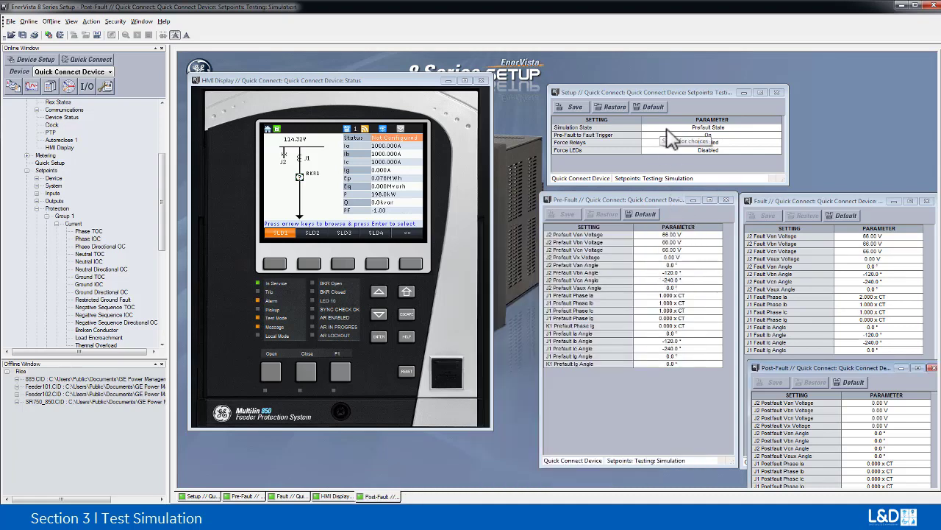
- Save the setup to run the simulation to Postfault State, with the HMI showing 0.000 A
click(573, 107)
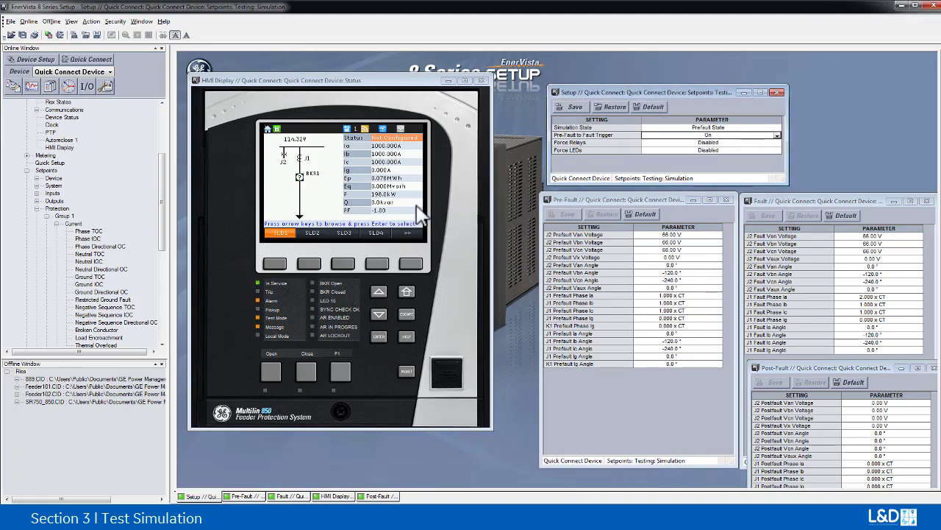
click(403, 185)
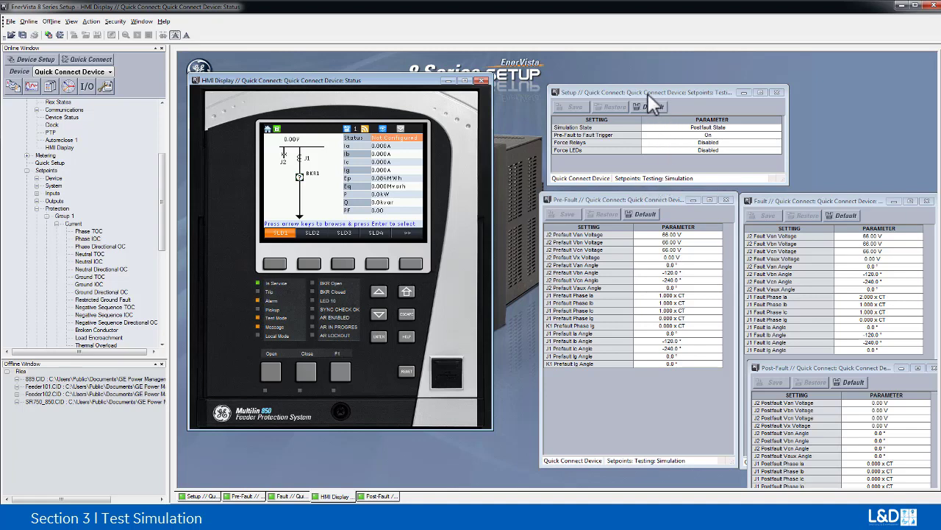
- Turn the Pre-Fault to Fault Trigger Off, set Simulation State to Prefault State, and save
click(778, 142)
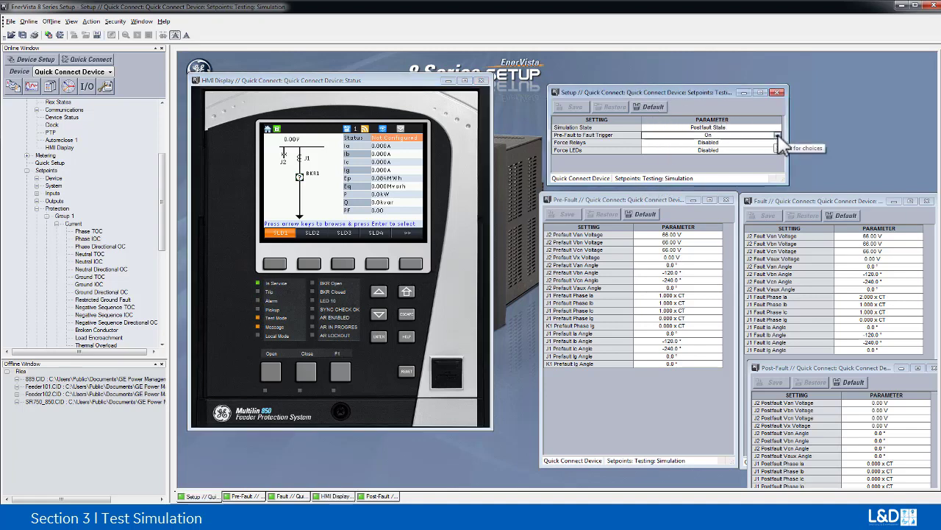
click(660, 144)
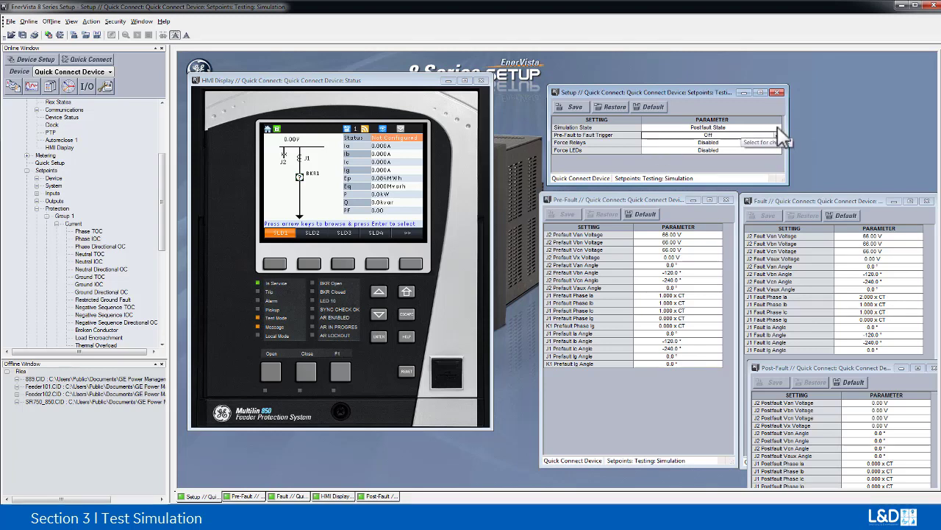
click(777, 128)
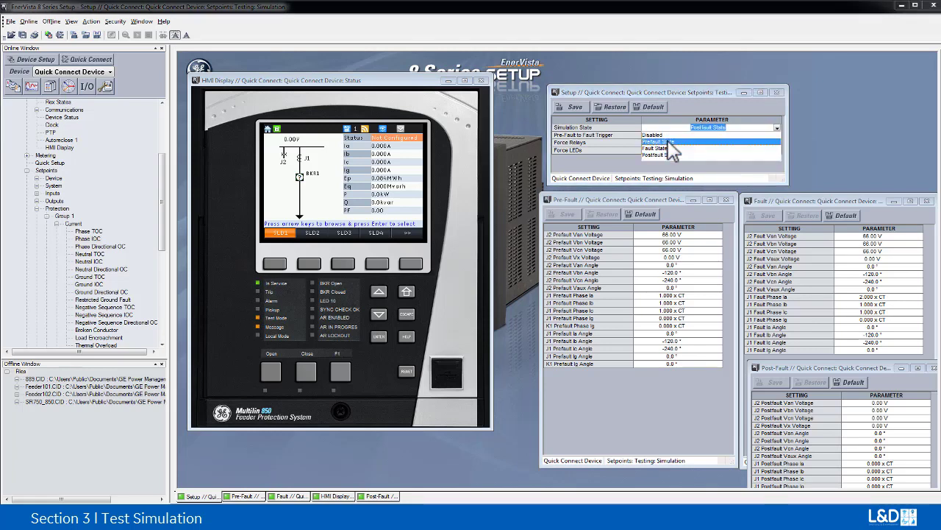
click(668, 142)
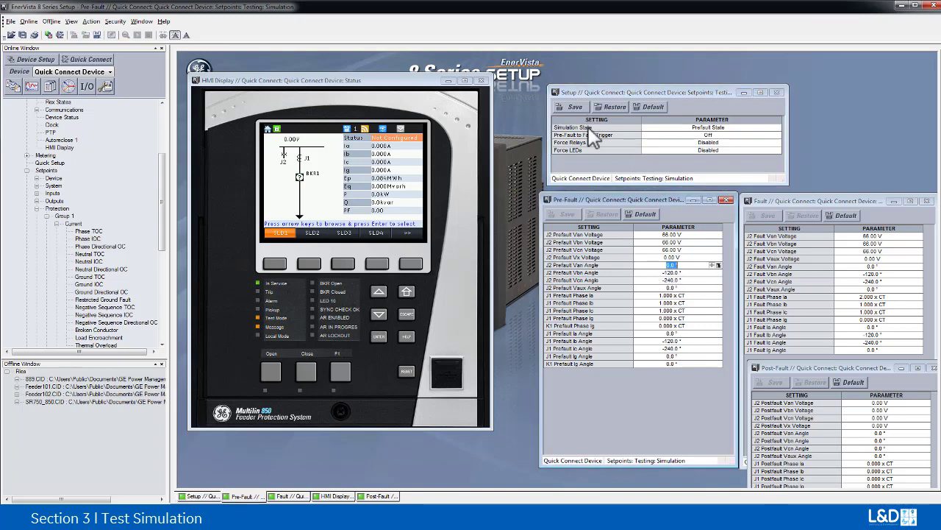
click(577, 104)
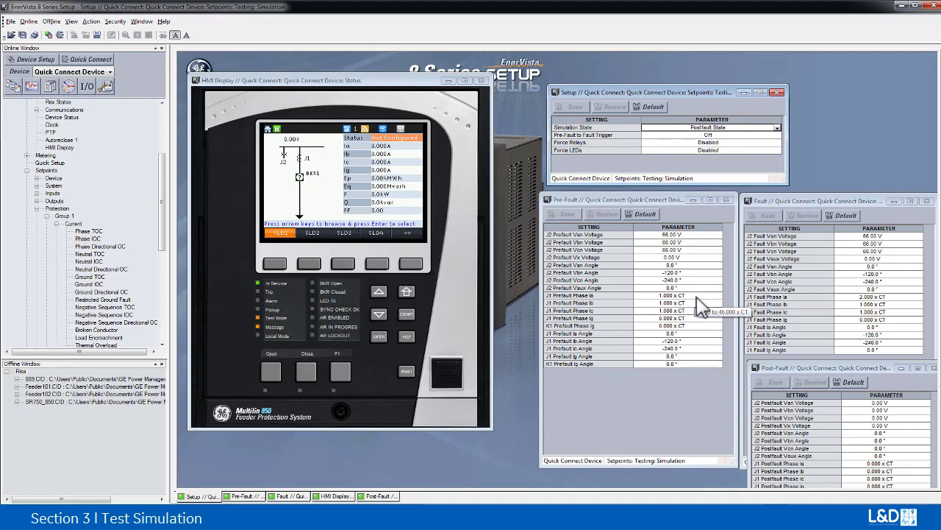
click(416, 175)
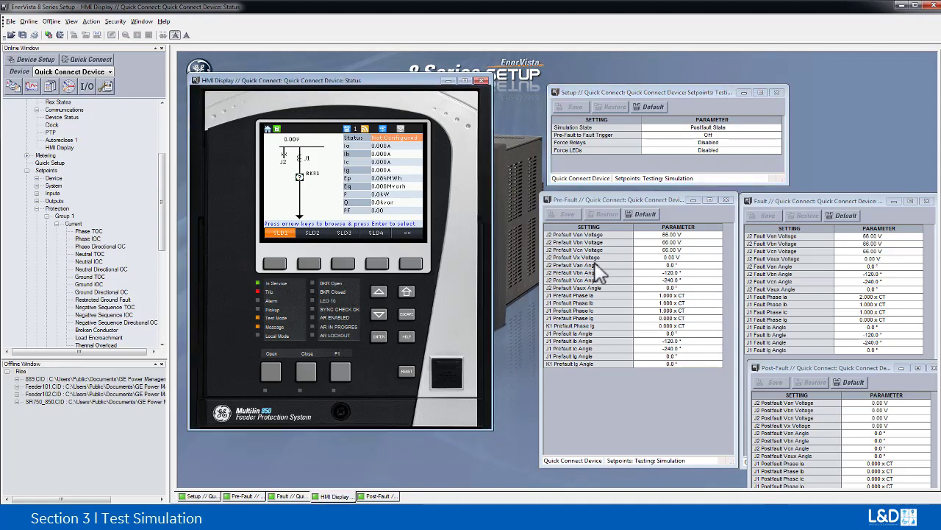
- Reapply Prefault State and save again so the HMI shows 1000.000 A currents
click(691, 297)
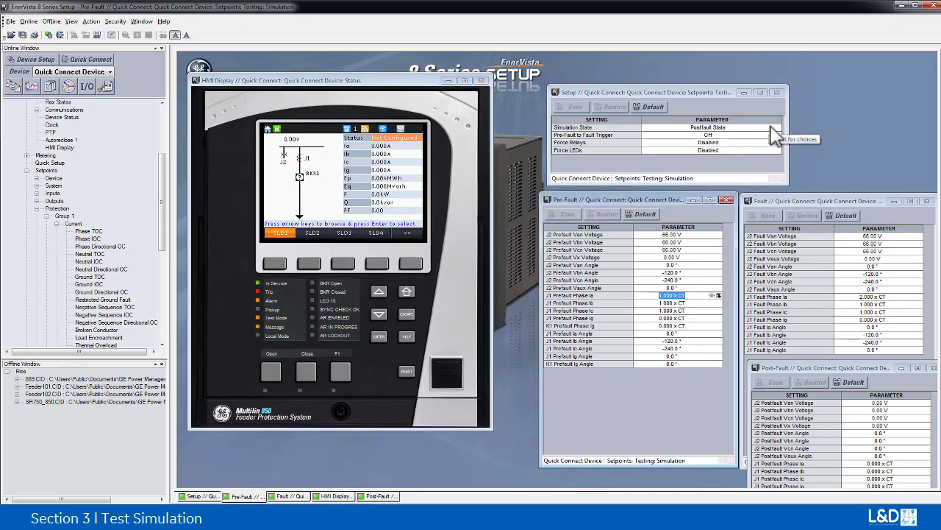
click(776, 127)
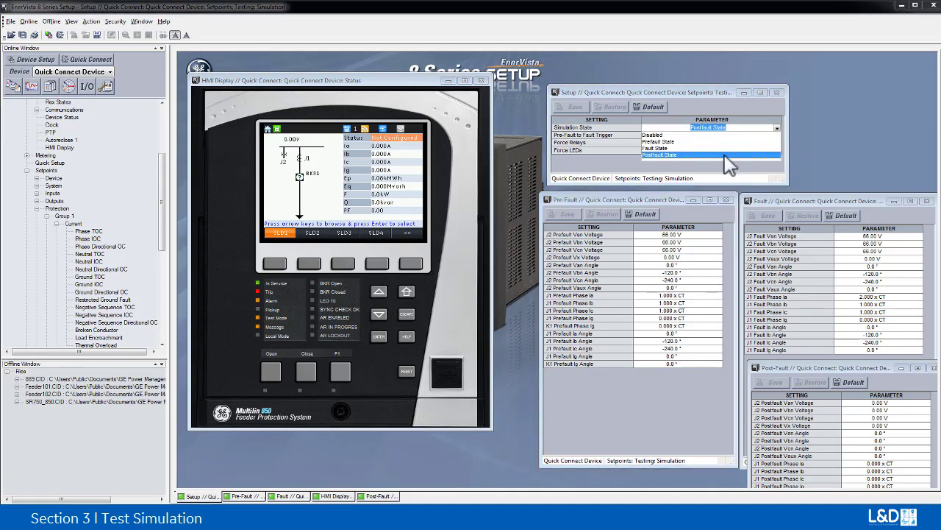
click(662, 142)
click(577, 108)
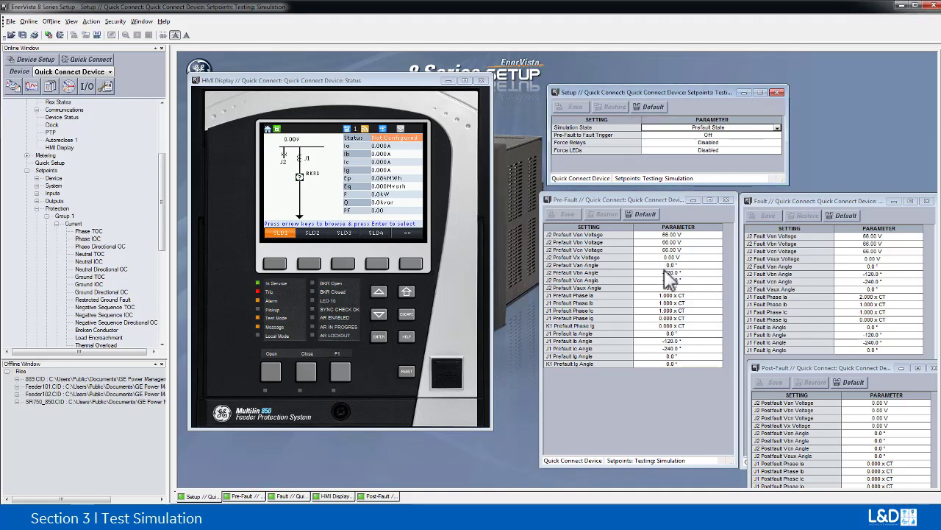
click(425, 207)
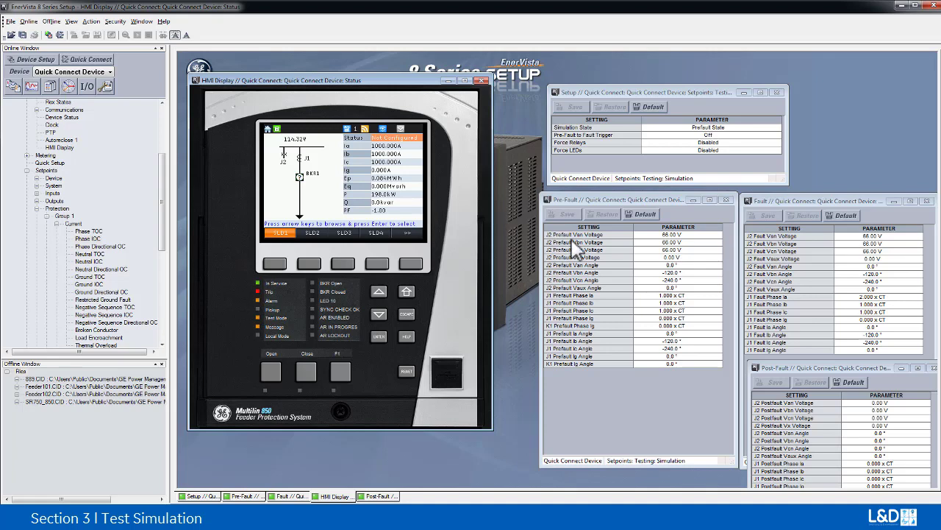
- Set J1 Prefault Phase Ia to 2 (2.000 x CT), save, and check the HMI current reading
click(694, 297)
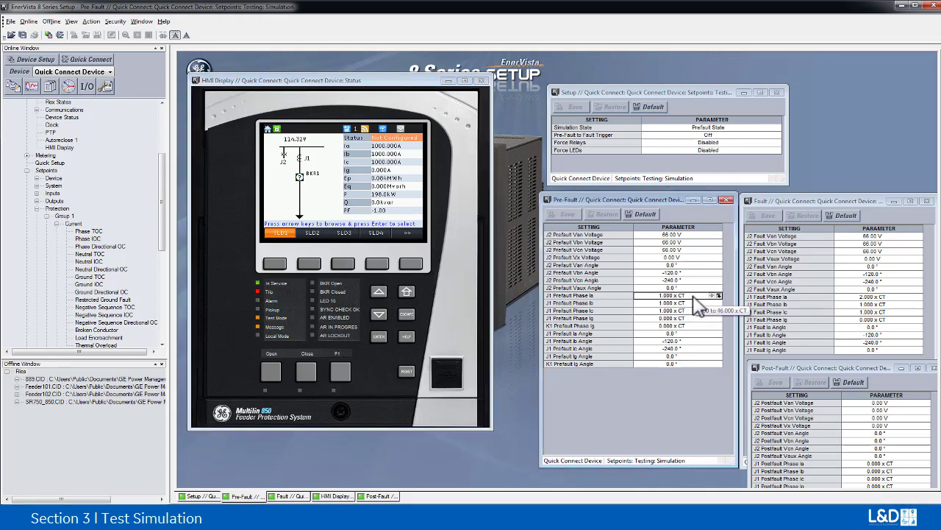
text(2)
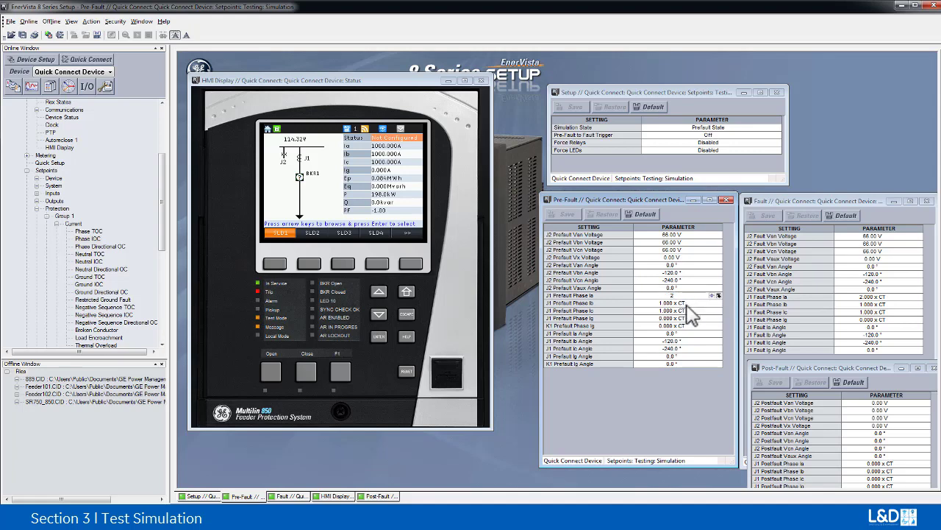
click(694, 310)
click(565, 214)
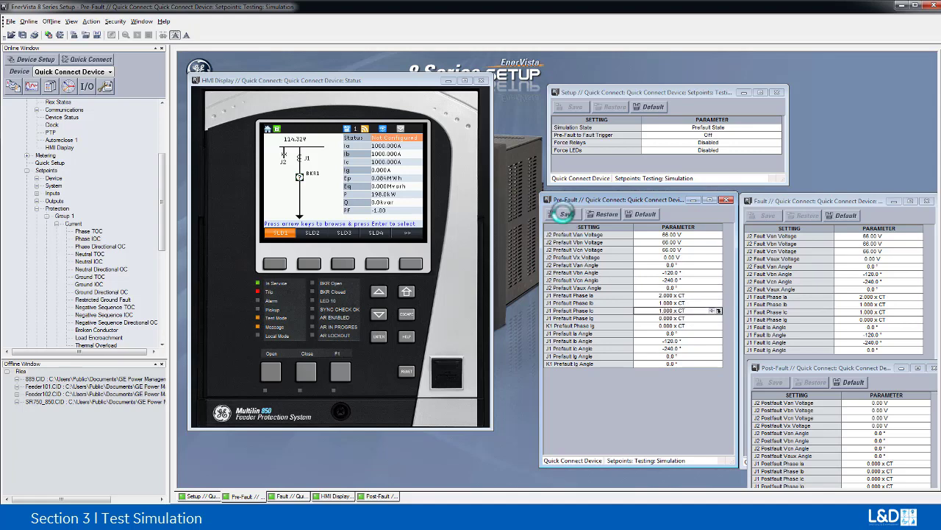
click(452, 205)
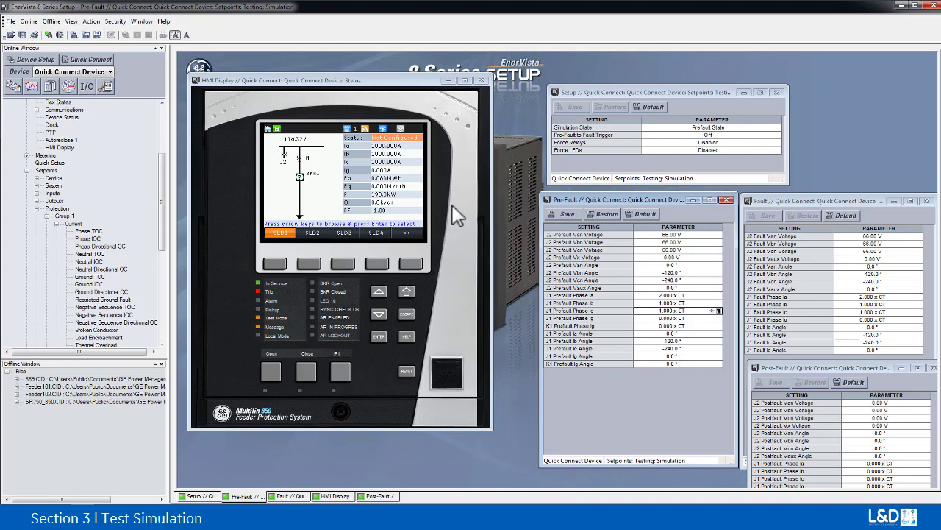